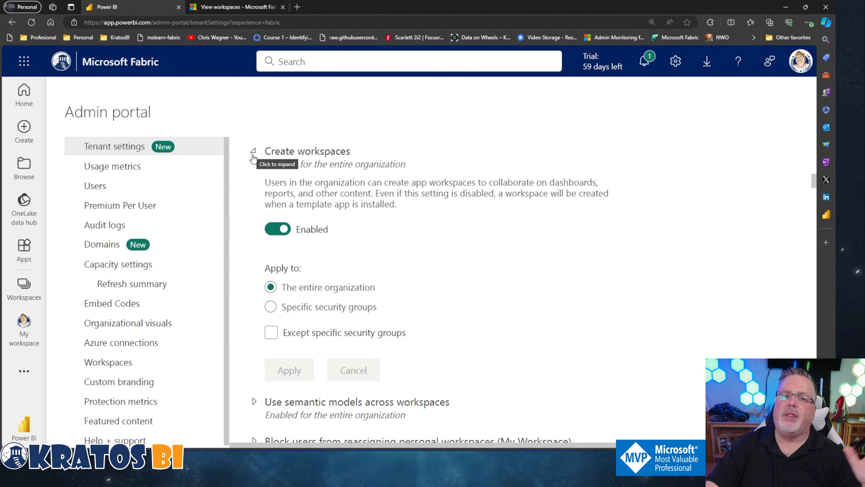
Review the tenant settings for using semantic models across workspaces and for blocking users from reassigning personal workspaces.
left_click(254, 156)
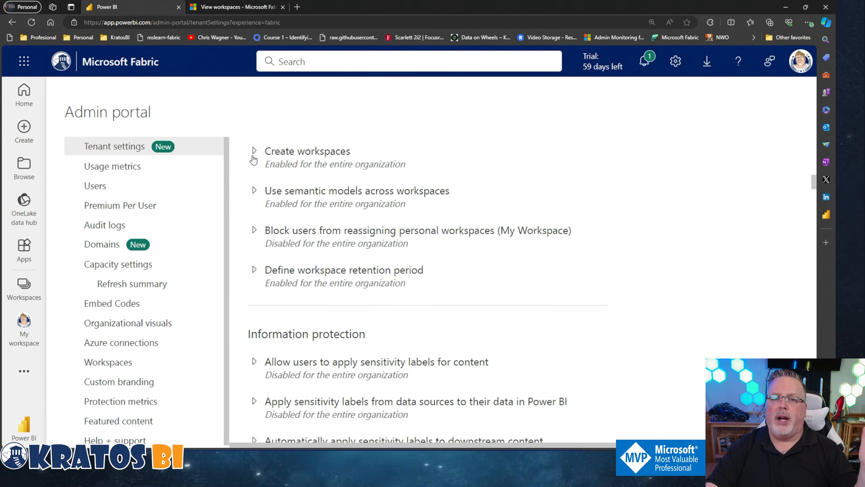
left_click(254, 191)
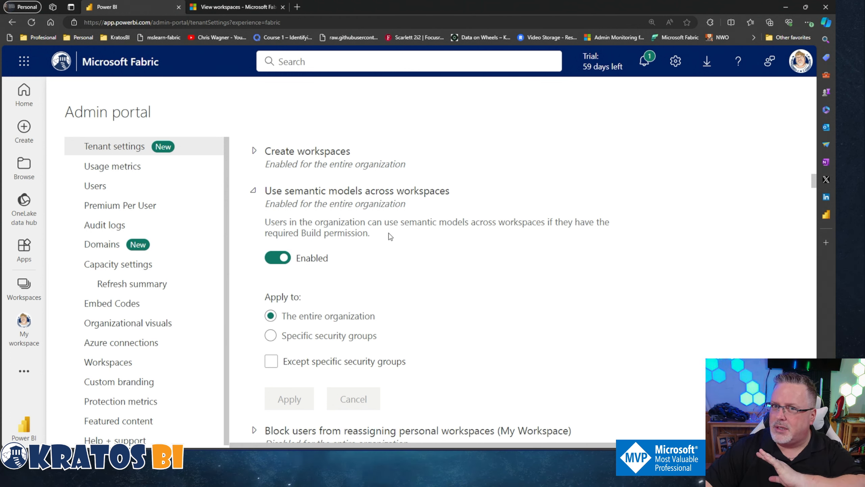
left_click(254, 190)
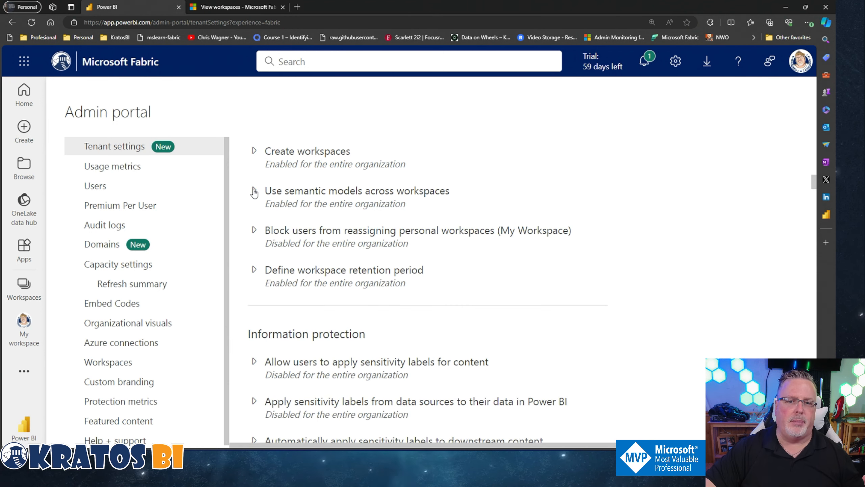
left_click(252, 232)
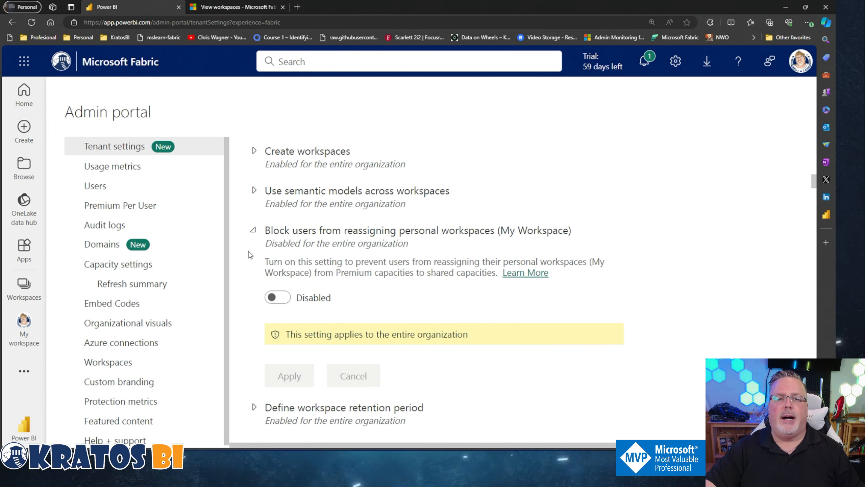
scroll(257, 334, "down", 1)
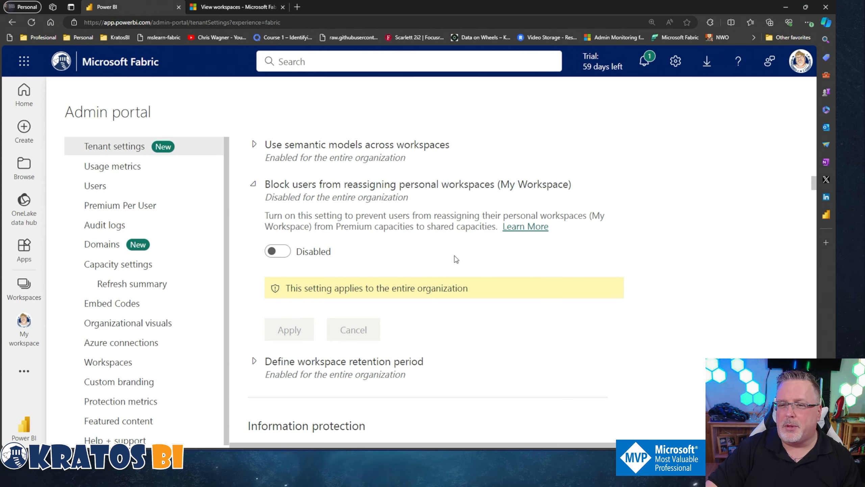
Switch to the View workspaces documentation page and read the sections on governing My workspaces and on workspace options.
left_click(242, 13)
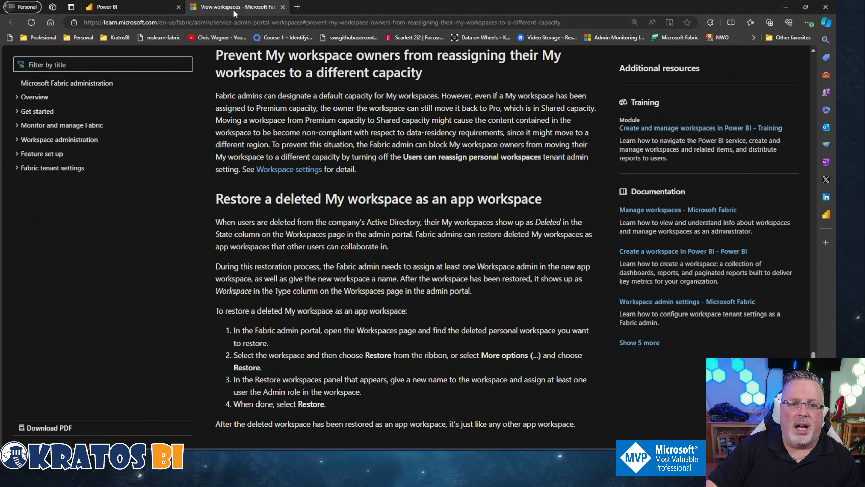
scroll(284, 340, "up", 10)
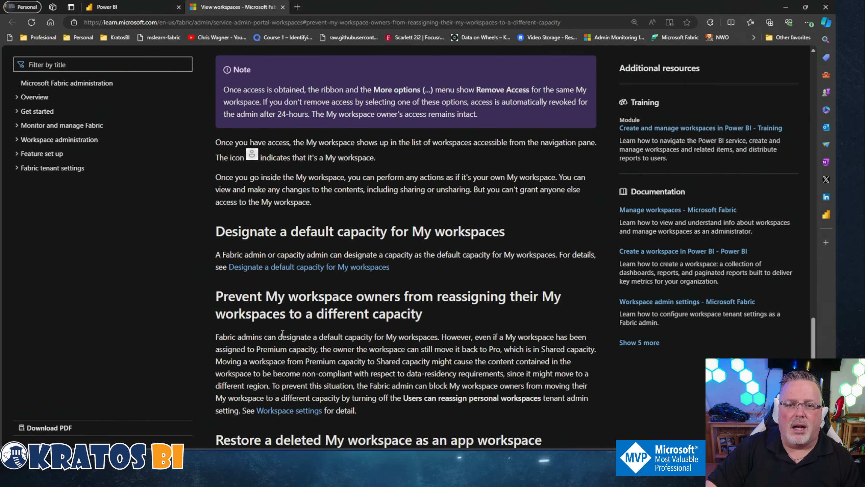
scroll(283, 334, "up", 5)
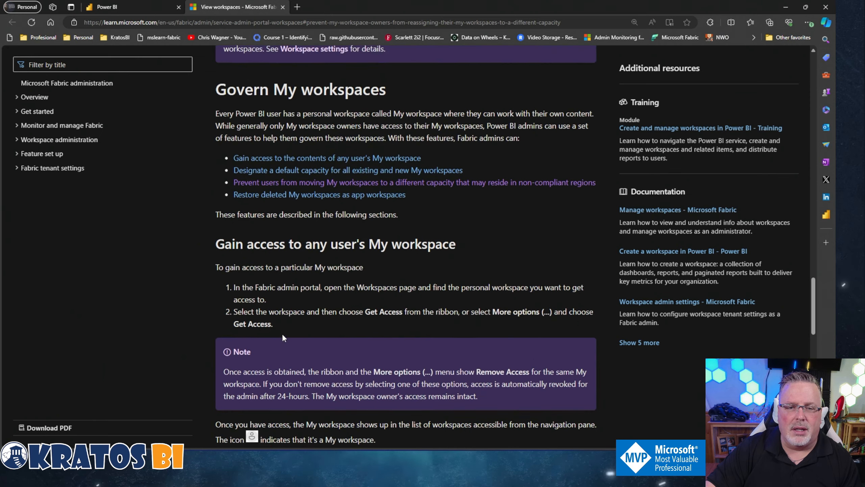
scroll(283, 338, "up", 2)
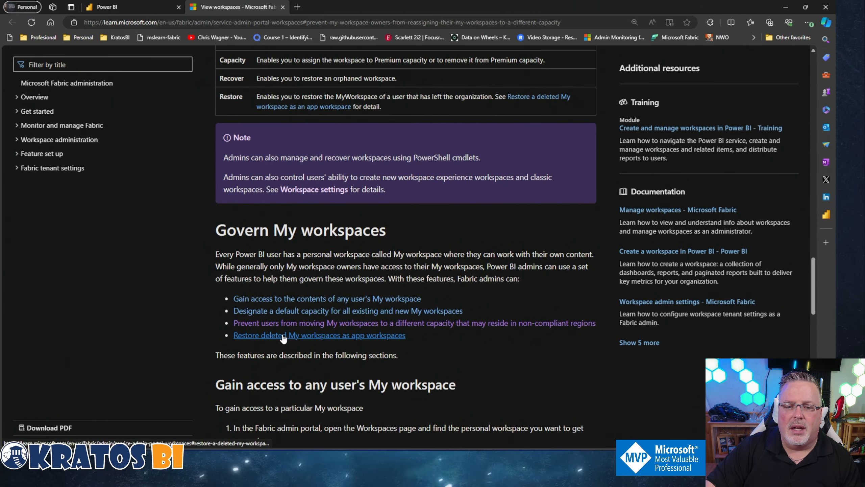
scroll(283, 337, "down", 6)
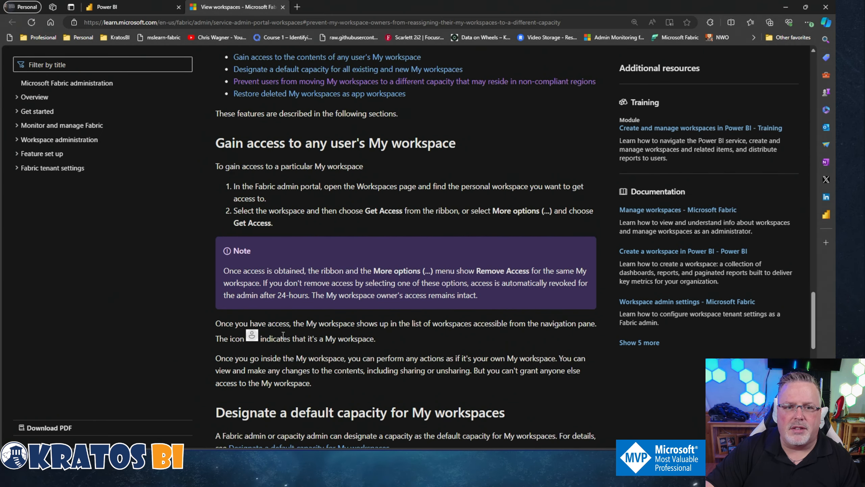
scroll(282, 335, "down", 2)
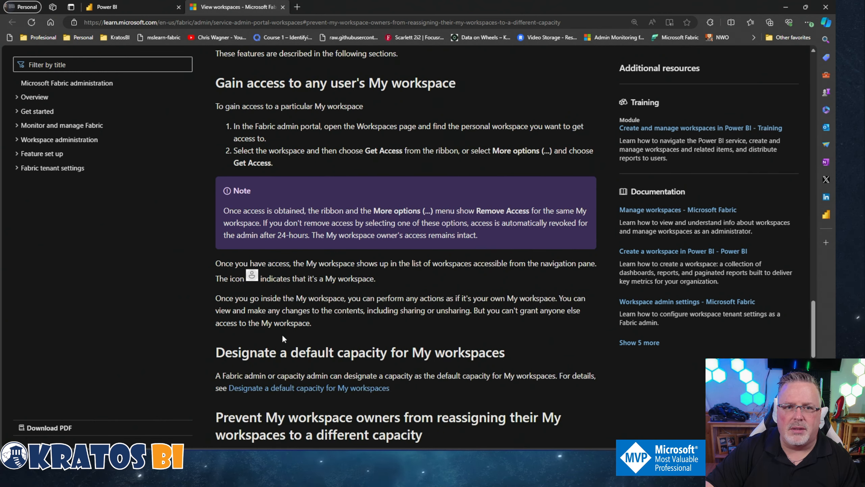
scroll(283, 338, "down", 4)
scroll(283, 336, "up", 2)
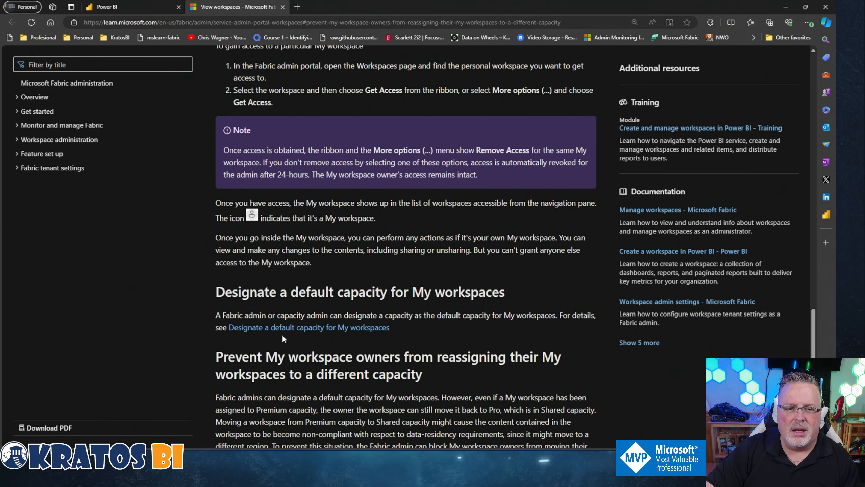
scroll(283, 335, "down", 2)
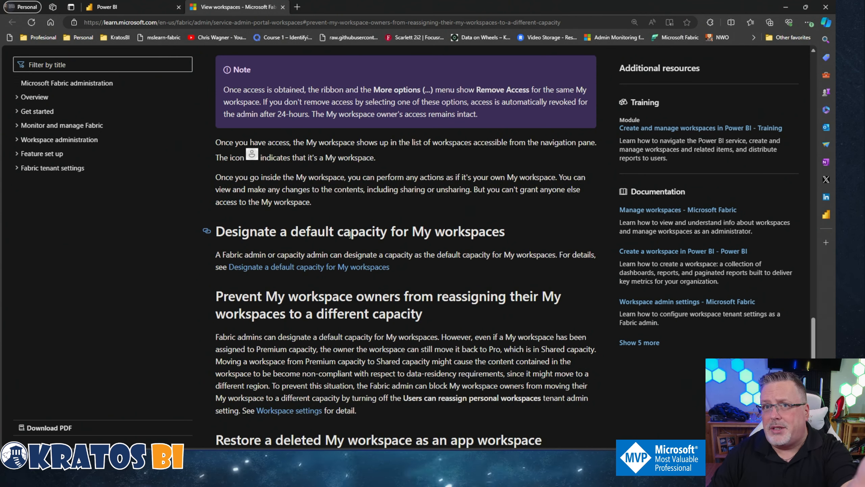
scroll(365, 311, "down", 5)
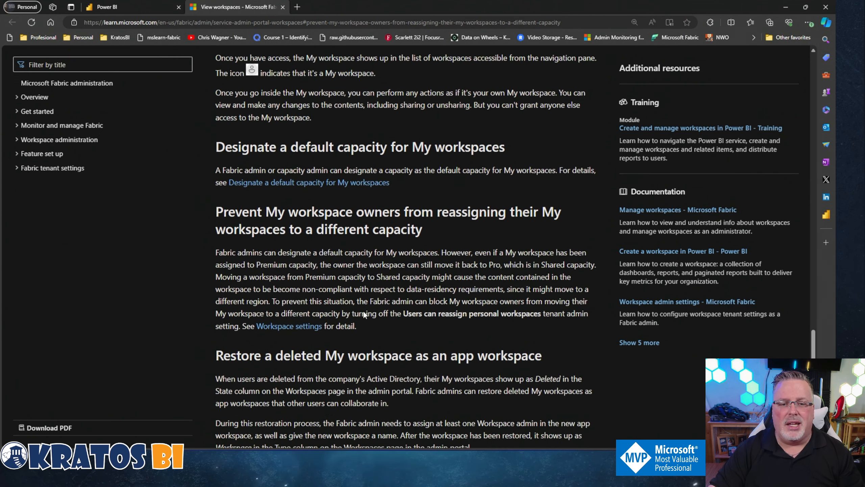
scroll(364, 312, "down", 8)
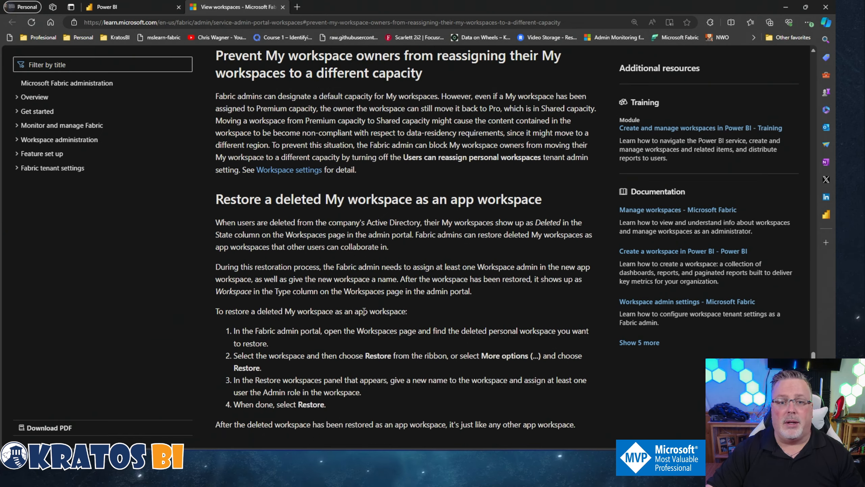
scroll(364, 313, "up", 7)
scroll(364, 312, "up", 20)
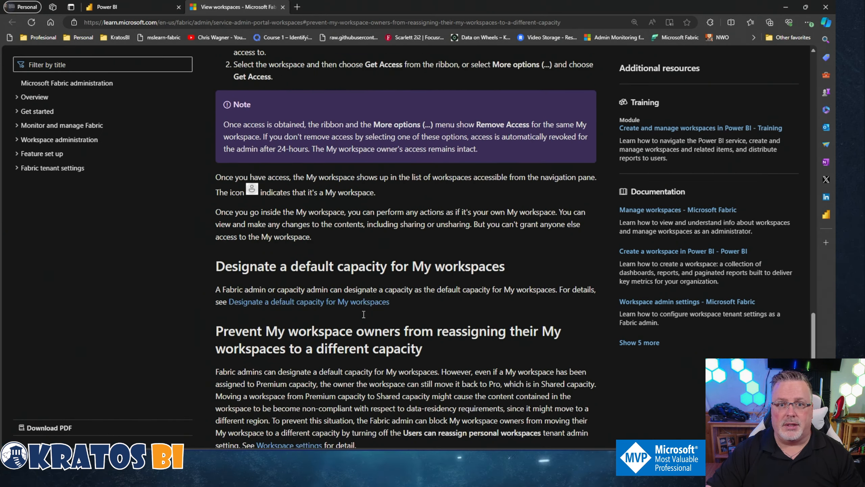
scroll(371, 313, "up", 3)
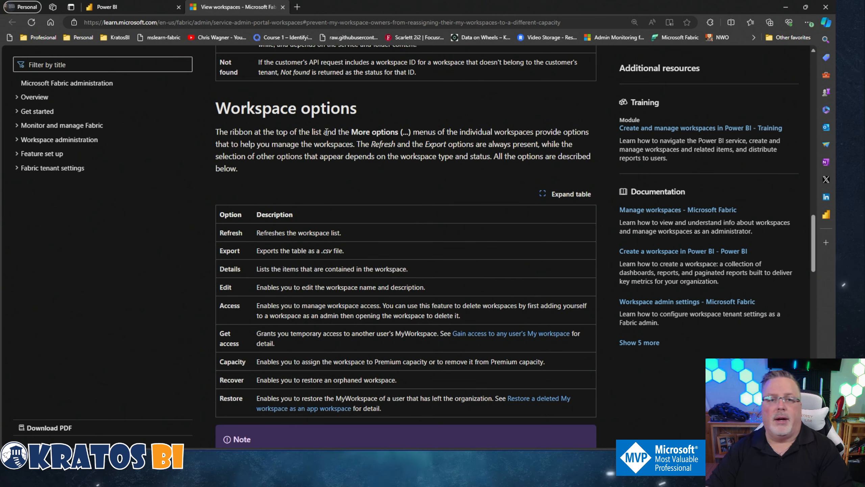
Return to the Fabric admin portal, collapse the personal workspace reassignment setting, and expand Define workspace retention period.
left_click(131, 6)
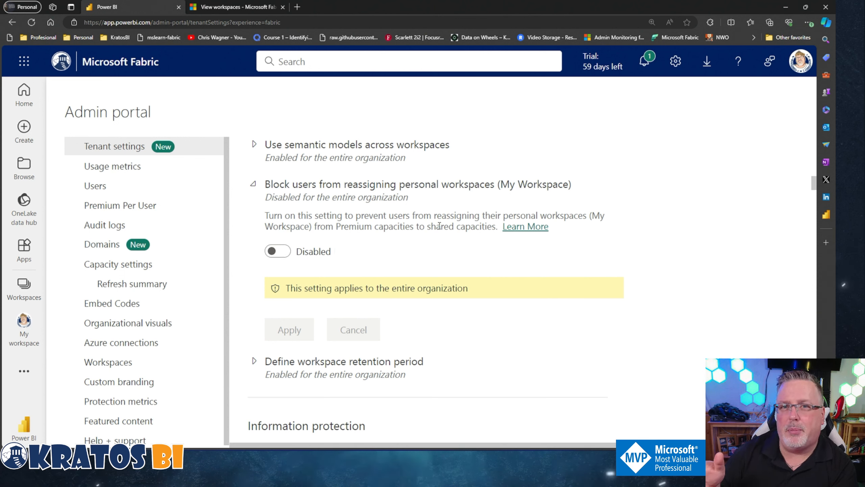
left_click(258, 188)
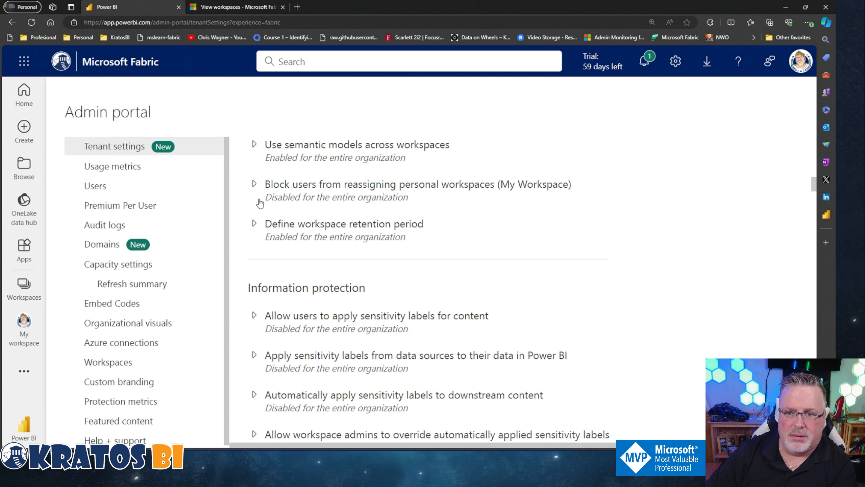
left_click(255, 224)
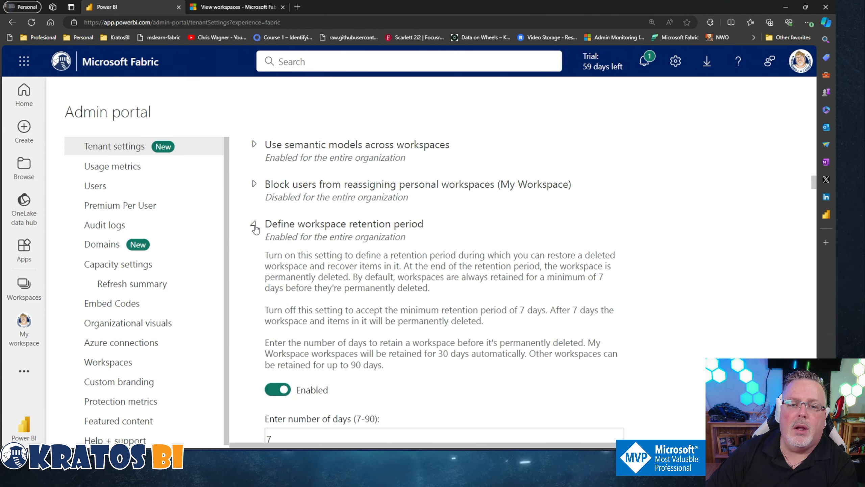
scroll(357, 252, "down", 2)
scroll(357, 253, "up", 1)
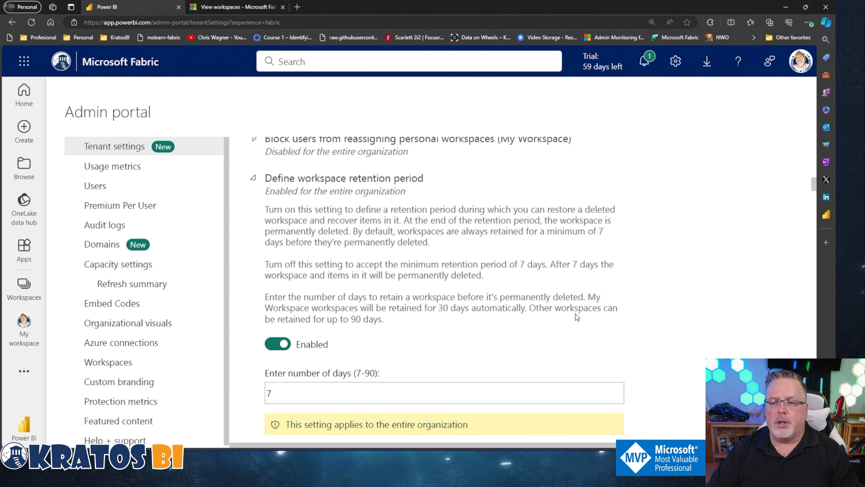
Set the workspace retention period to 90 days and apply the change.
scroll(344, 326, "down", 3)
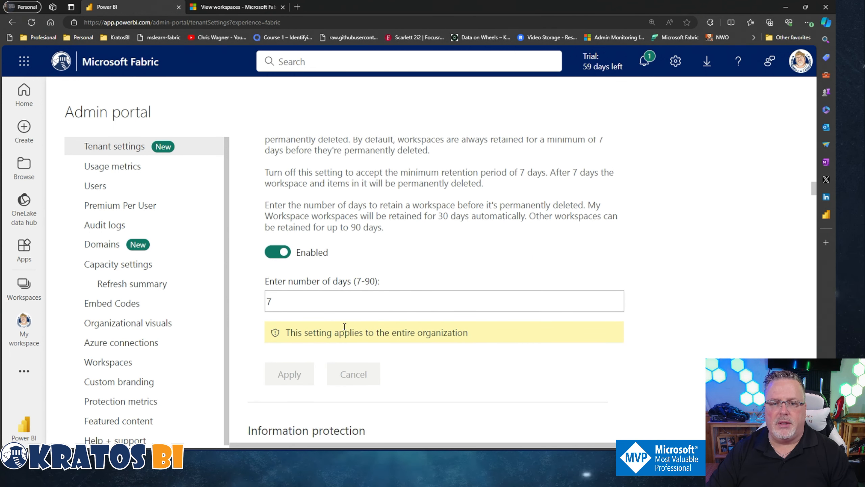
scroll(329, 332, "up", 2)
double_click(285, 341)
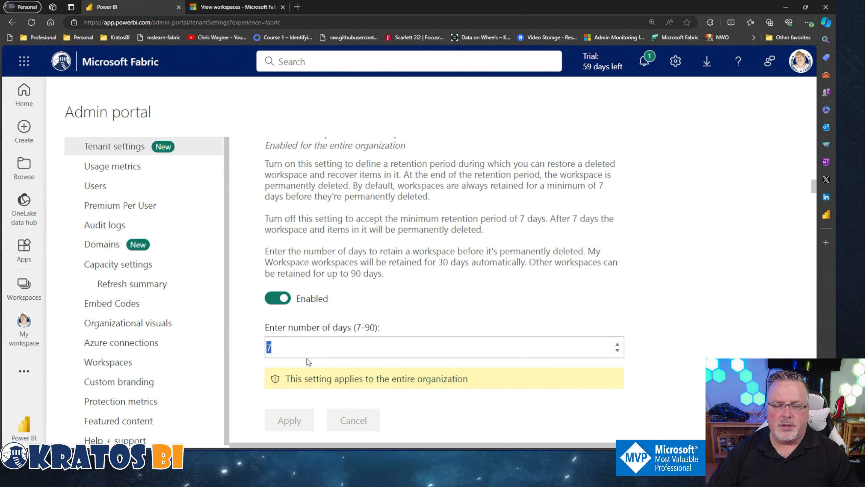
type("90")
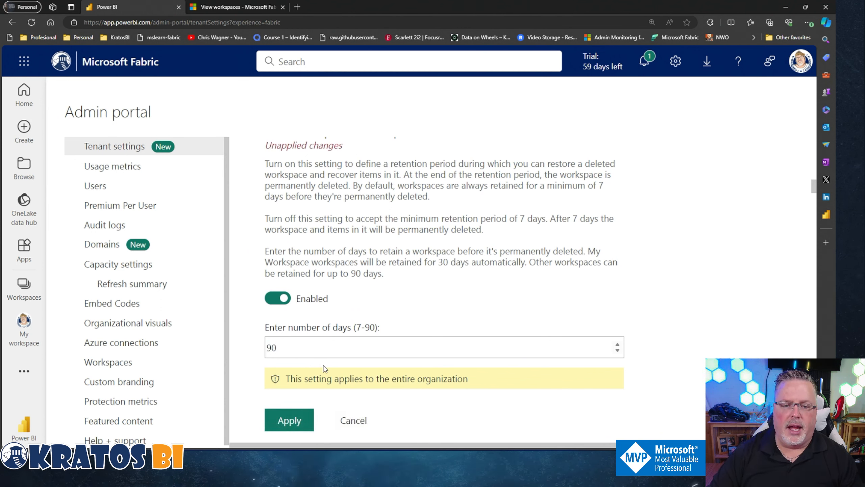
left_click(290, 421)
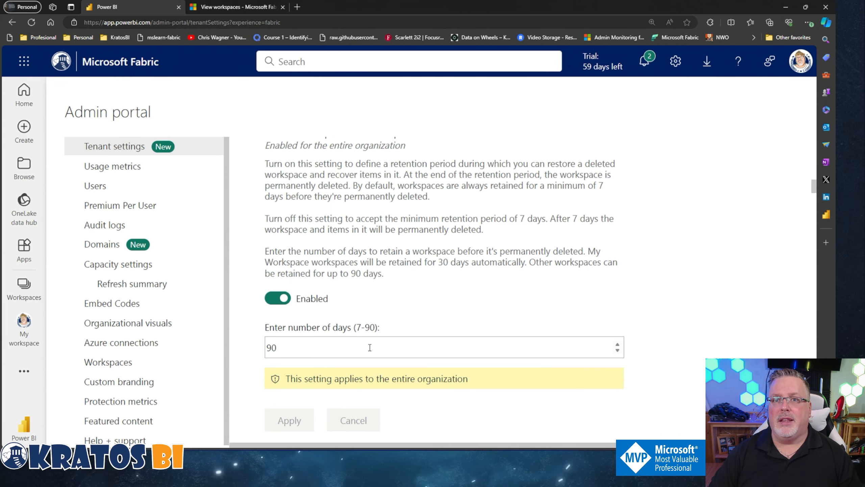
Review the Define workspace retention period setting and collapse it.
scroll(370, 350, "up", 1)
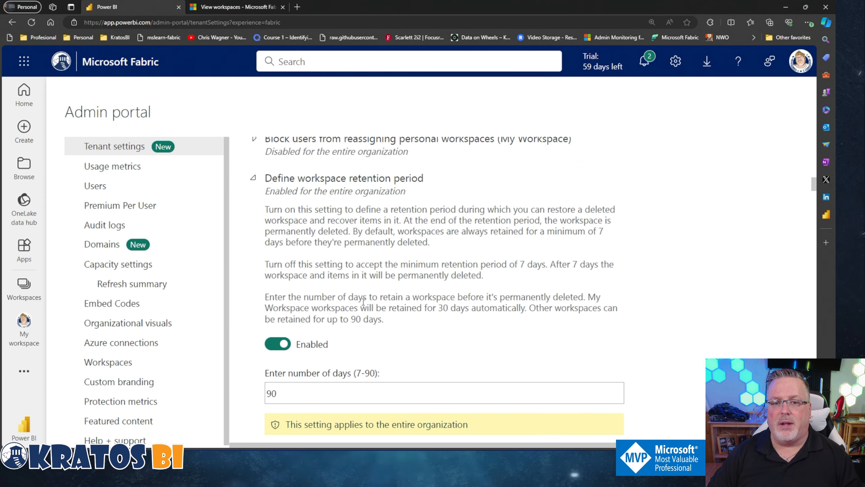
scroll(363, 301, "down", 3)
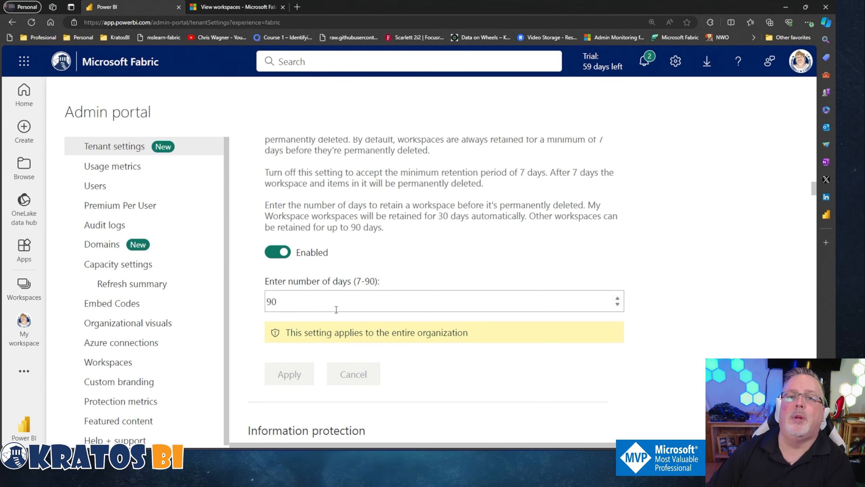
scroll(336, 309, "up", 3)
left_click(254, 178)
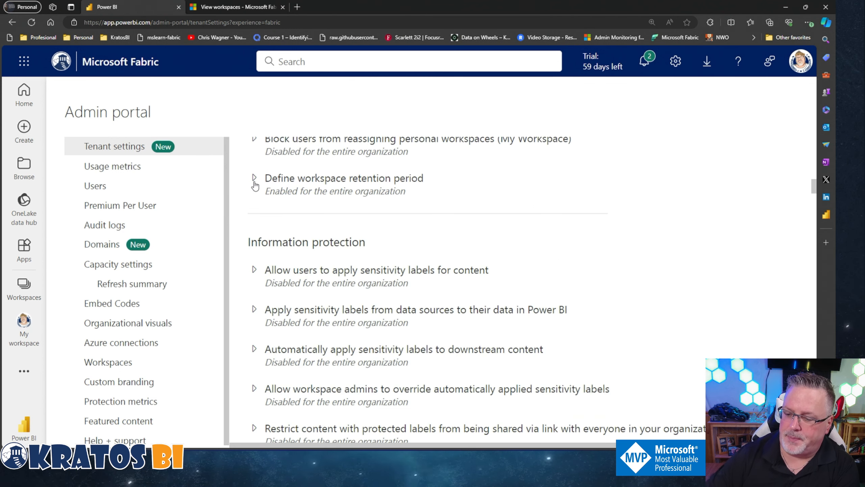